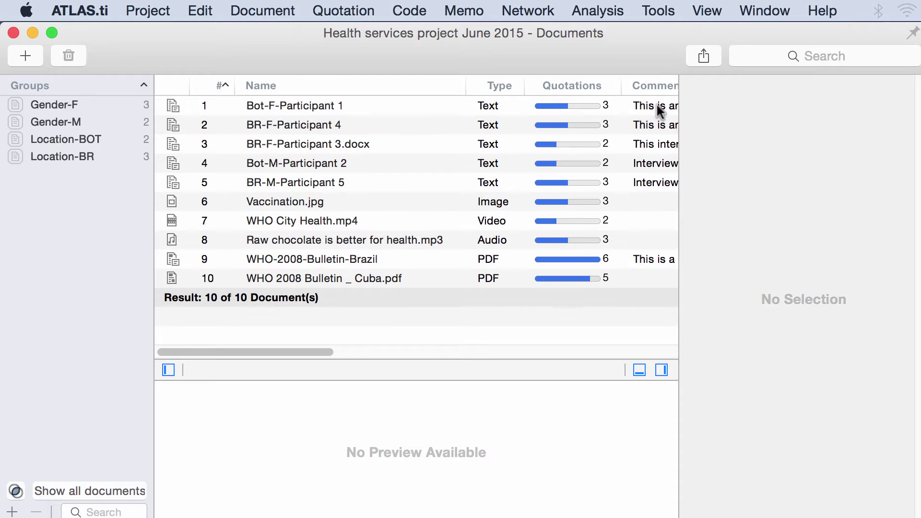
Step: Filter the document list by Gender-F, Gender-M, Location-BOT and Location-BR in turn
{"action": "left_click", "coordinate": [88, 100]}
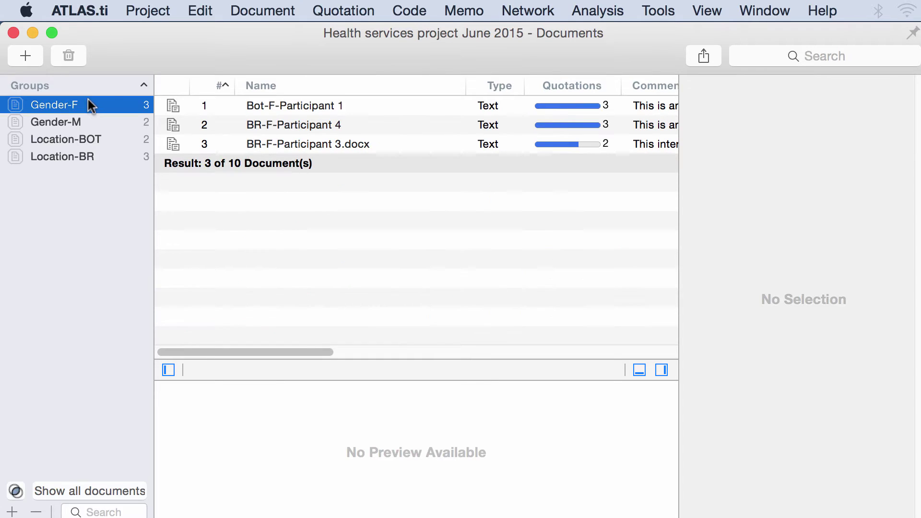
{"action": "left_click", "coordinate": [83, 120]}
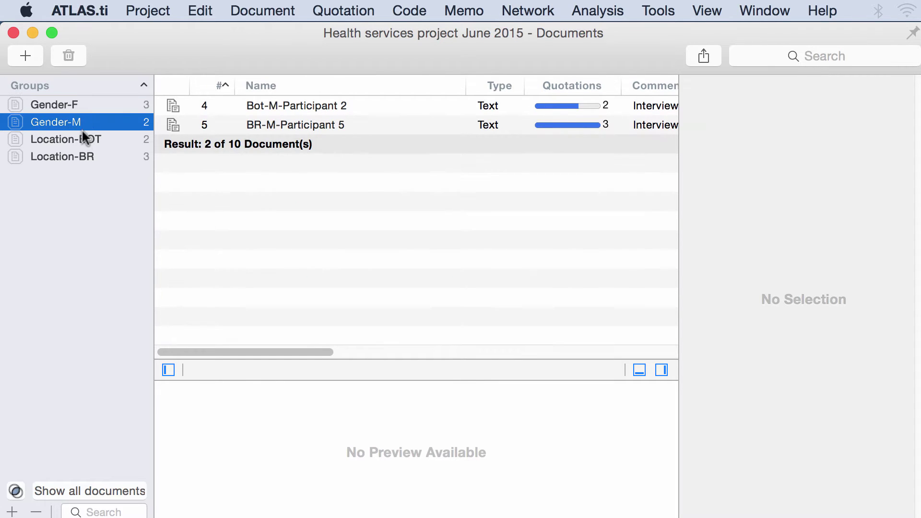
{"action": "left_click", "coordinate": [82, 138]}
{"action": "left_click", "coordinate": [82, 156]}
Step: Clear the group filter and export all documents as an Excel file to Outputs
{"action": "left_click", "coordinate": [83, 202]}
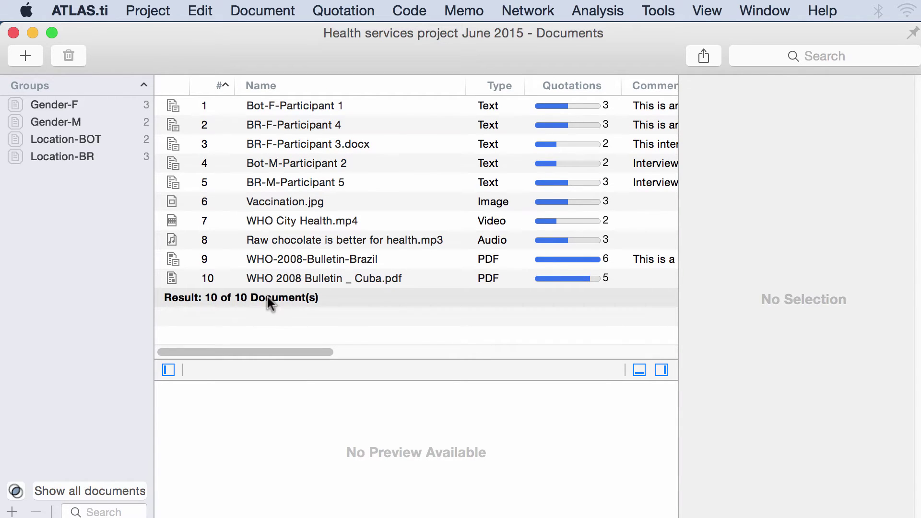
{"action": "left_click", "coordinate": [702, 56]}
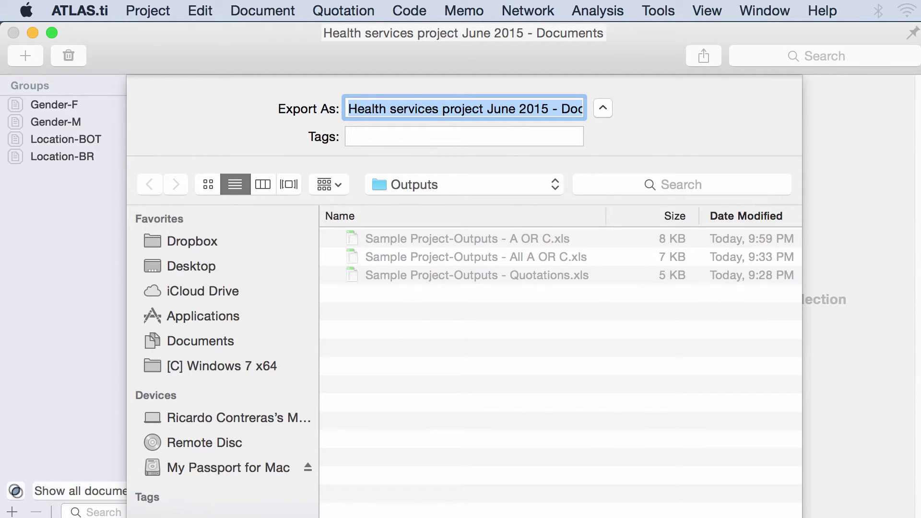
{"action": "key", "text": "Return"}
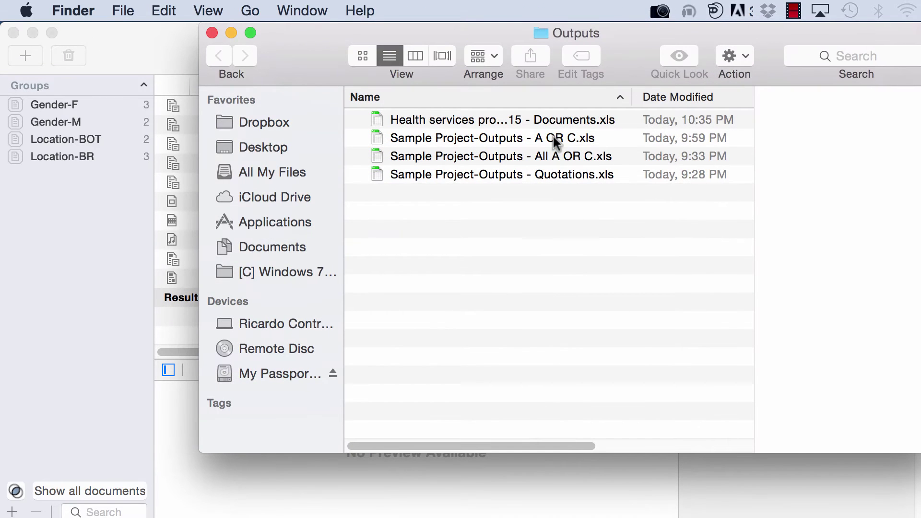
Step: Open the exported .xls in Excel and select the document table, A1 to J11
{"action": "double_click", "coordinate": [553, 120]}
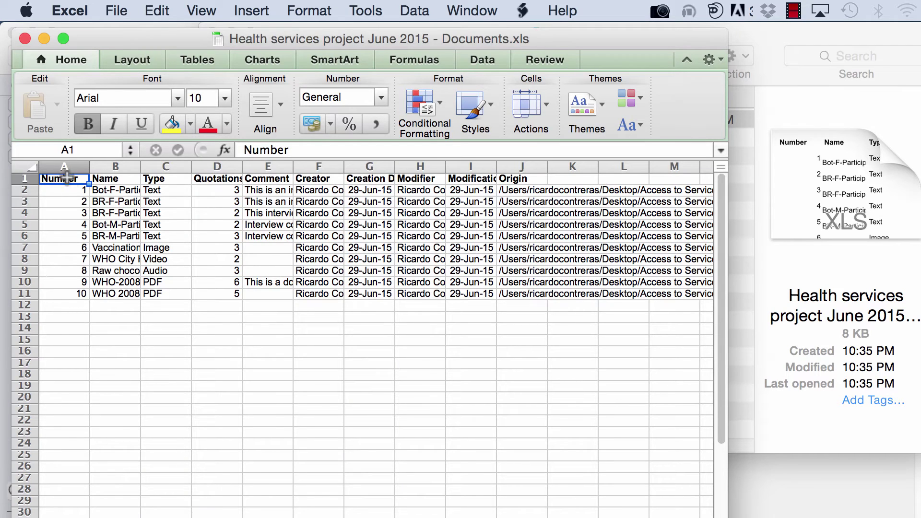
{"action": "left_click_drag", "start_coordinate": [63, 176], "coordinate": [502, 287]}
{"action": "left_click", "coordinate": [368, 329]}
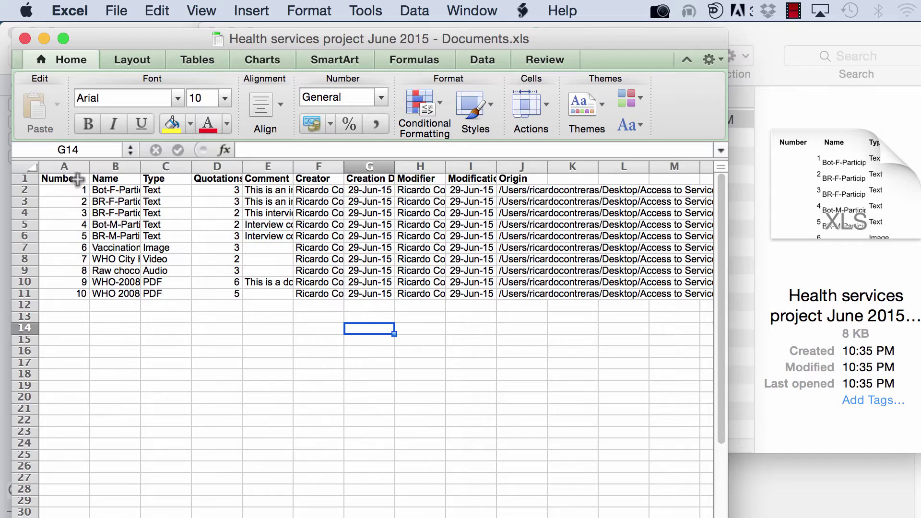
{"action": "mouse_move", "coordinate": [75, 179]}
{"action": "left_mouse_down"}
{"action": "mouse_move", "coordinate": [455, 288]}
{"action": "mouse_move", "coordinate": [504, 291]}
{"action": "left_mouse_up"}
Step: Apply Wrap text to all selected table cells through Format Cells
{"action": "right_click", "coordinate": [479, 288]}
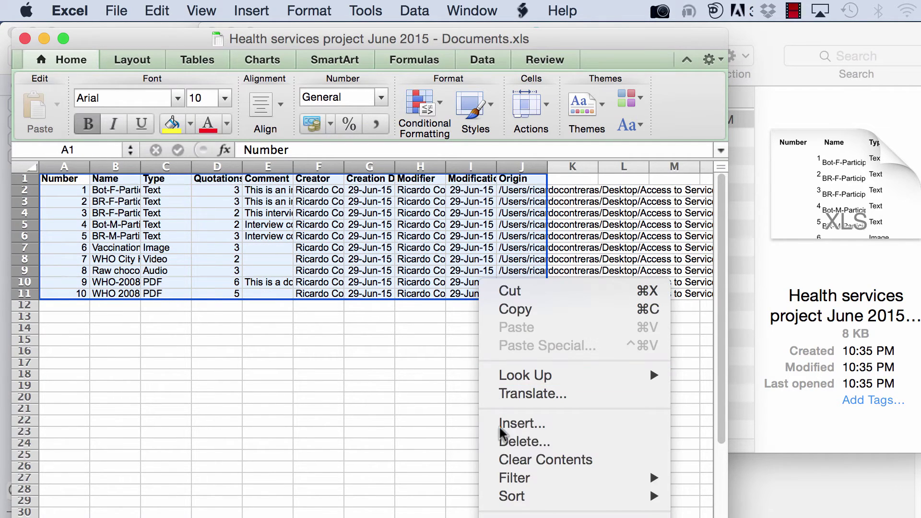
{"action": "left_click", "coordinate": [525, 515]}
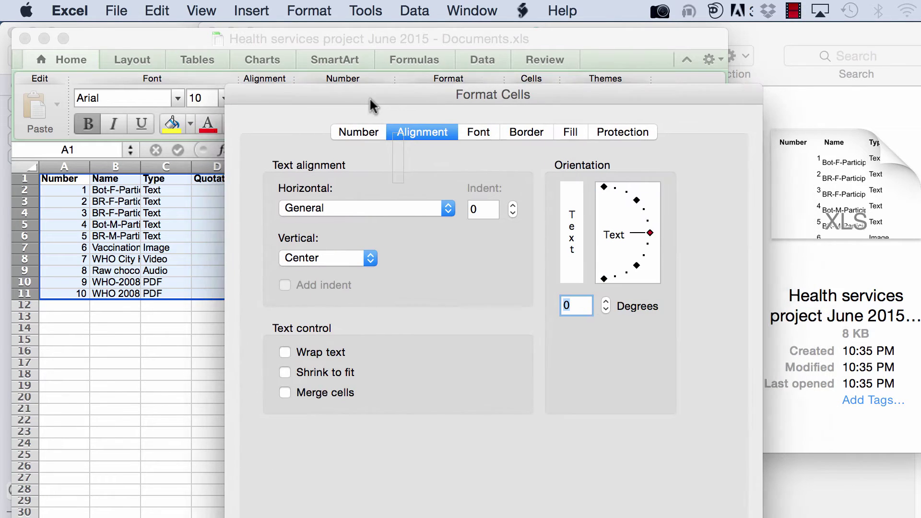
{"action": "left_click_drag", "start_coordinate": [427, 325], "coordinate": [286, 74]}
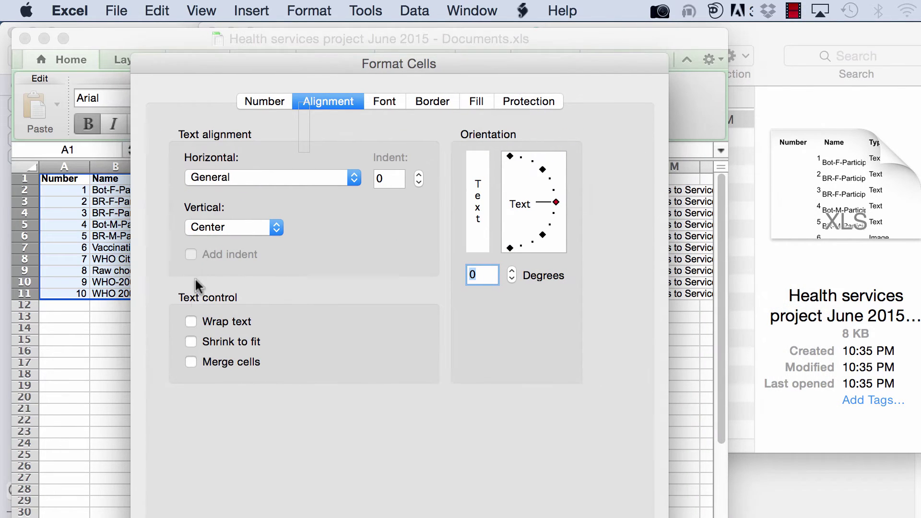
{"action": "left_click", "coordinate": [191, 321]}
{"action": "key", "text": "Return"}
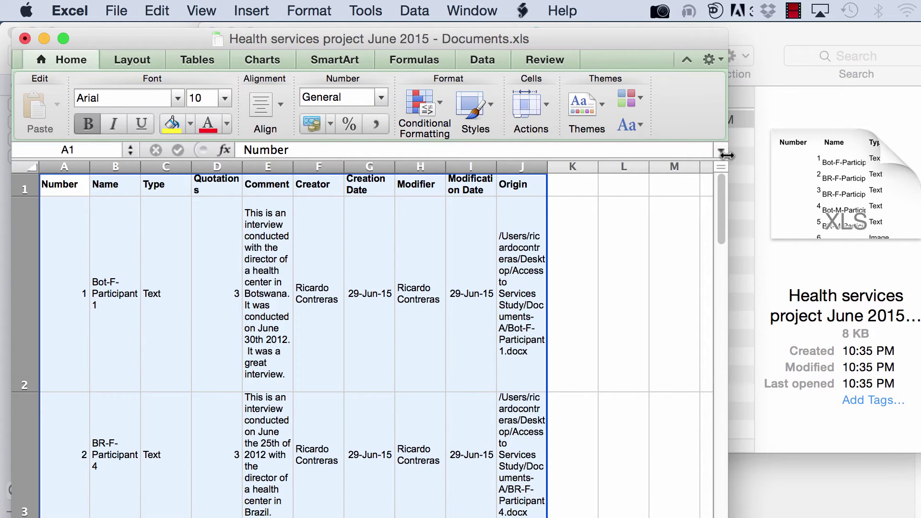
Step: Enlarge the Excel window and widen the Name and Quotations columns
{"action": "left_click_drag", "start_coordinate": [727, 153], "coordinate": [917, 140]}
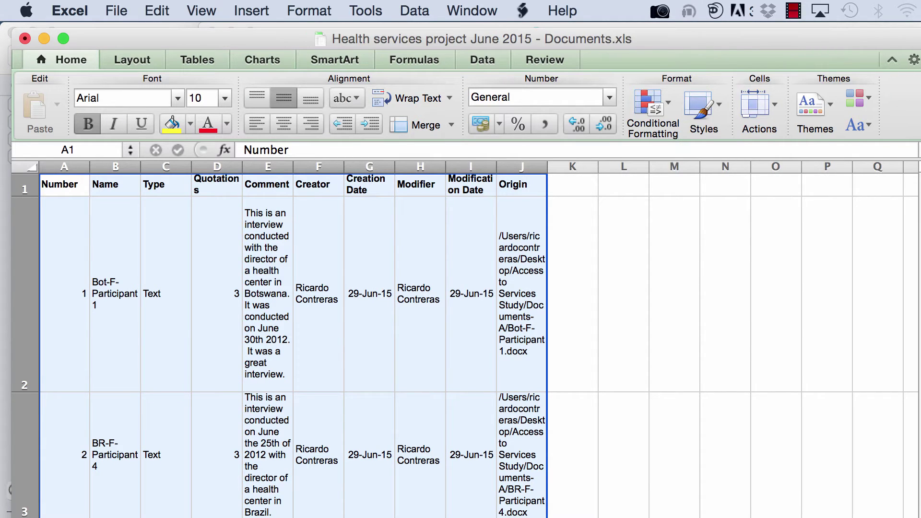
{"action": "left_click_drag", "start_coordinate": [769, 54], "coordinate": [767, 35]}
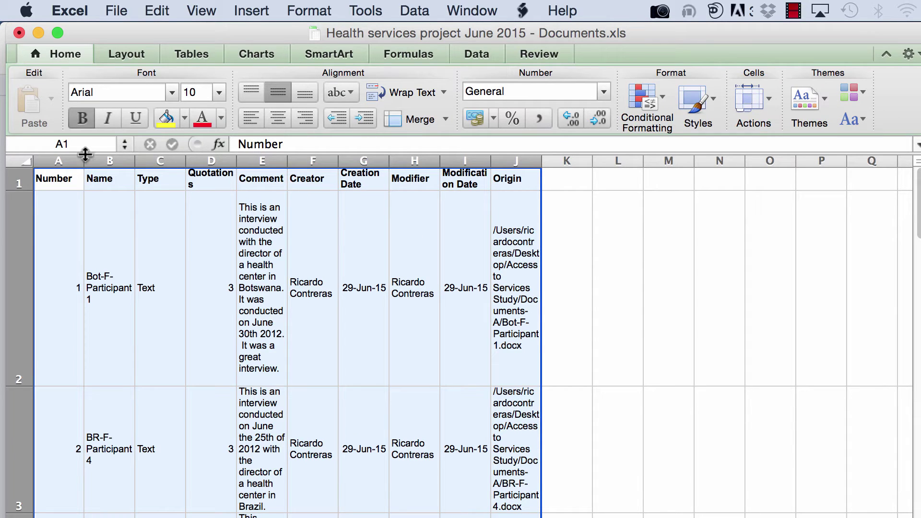
{"action": "left_click", "coordinate": [55, 235]}
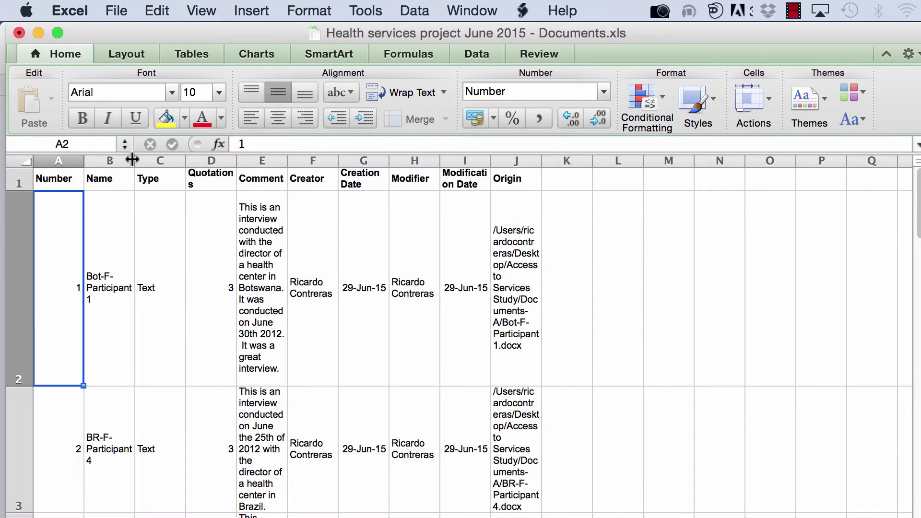
{"action": "left_click_drag", "start_coordinate": [135, 160], "coordinate": [175, 161]}
{"action": "left_click", "coordinate": [186, 229]}
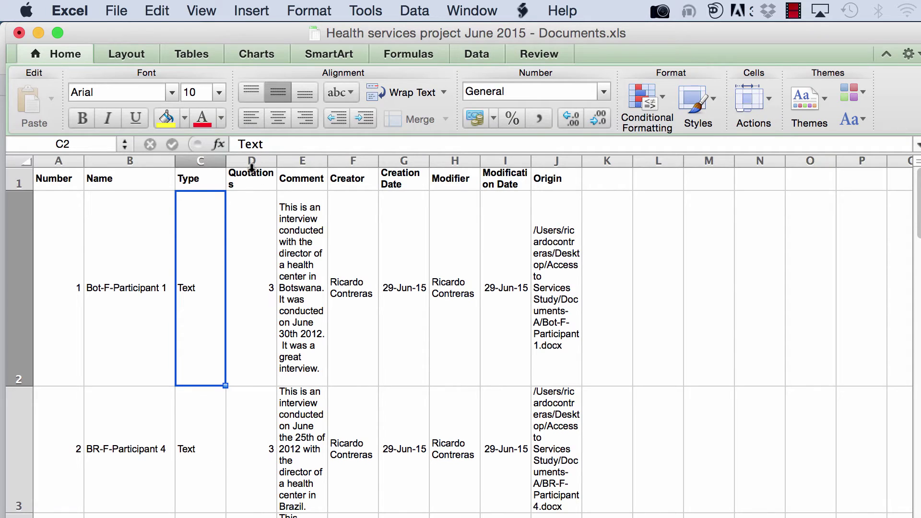
{"action": "left_click_drag", "start_coordinate": [278, 160], "coordinate": [307, 161]}
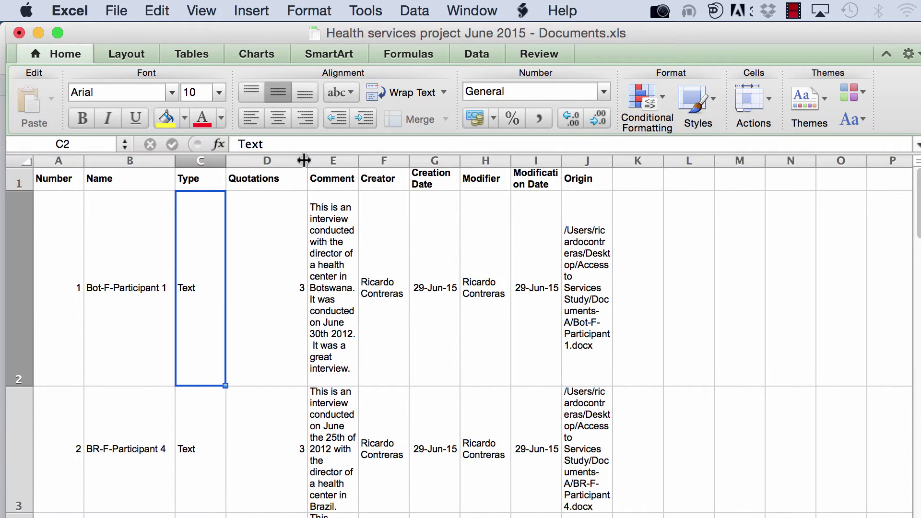
{"action": "left_click", "coordinate": [266, 278]}
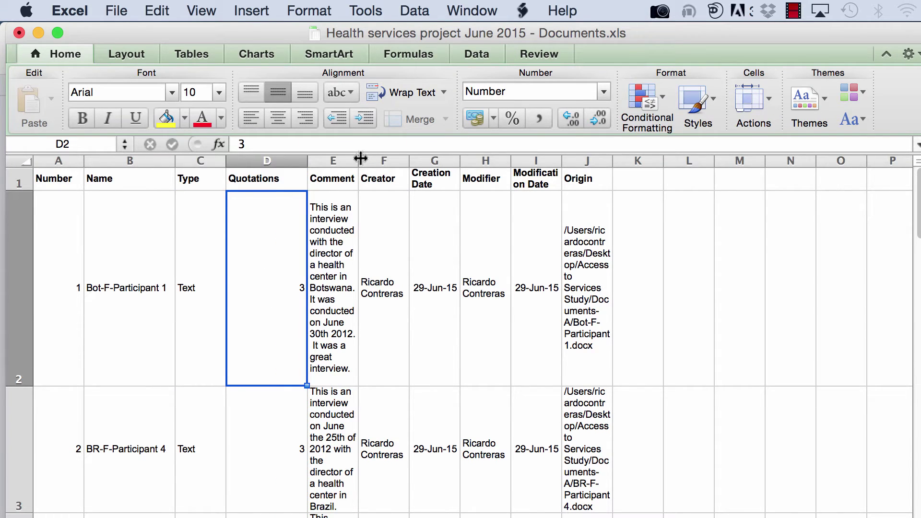
Step: Widen the Comment, Modification Date and Origin columns
{"action": "left_click_drag", "start_coordinate": [358, 161], "coordinate": [432, 159]}
{"action": "left_click", "coordinate": [359, 250]}
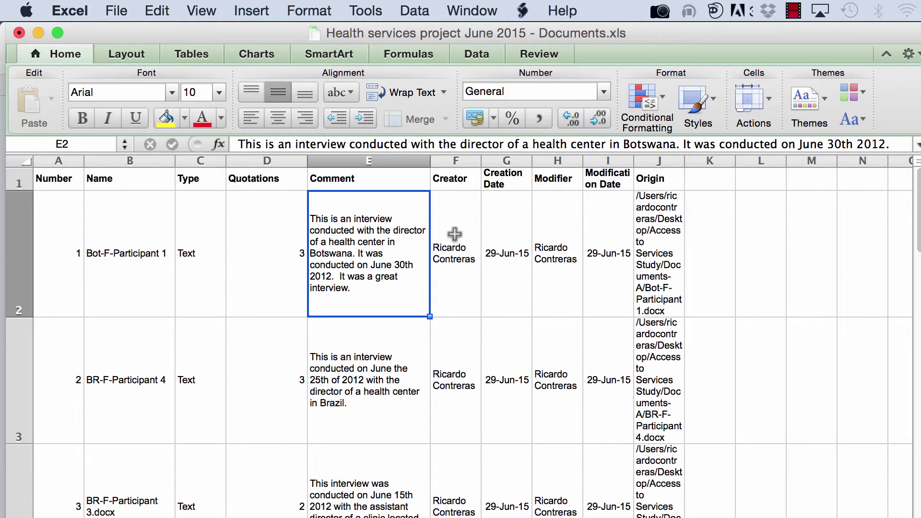
{"action": "left_click", "coordinate": [566, 227]}
{"action": "left_click_drag", "start_coordinate": [634, 161], "coordinate": [743, 160]}
{"action": "left_click", "coordinate": [675, 205]}
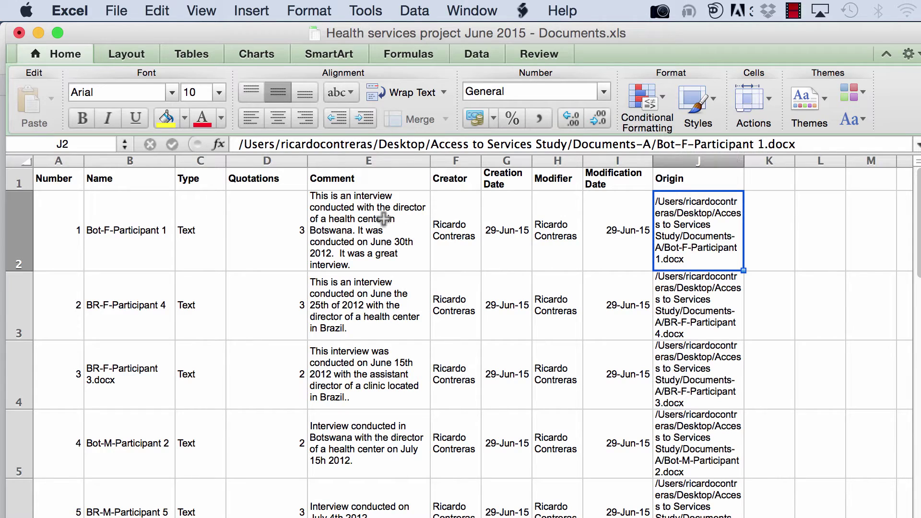
Step: Review the wrapped comments of the first five documents
{"action": "left_click", "coordinate": [369, 227]}
{"action": "left_click", "coordinate": [353, 301]}
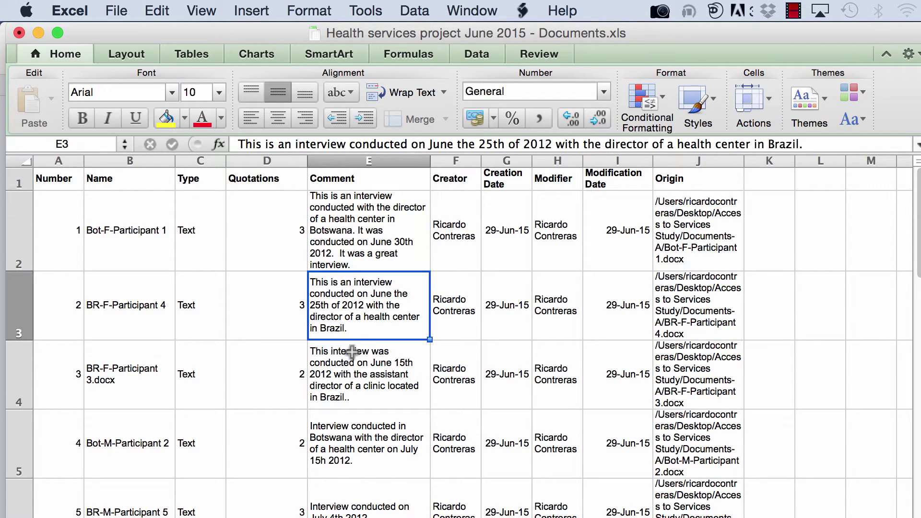
{"action": "left_click", "coordinate": [353, 374]}
{"action": "left_click", "coordinate": [350, 442]}
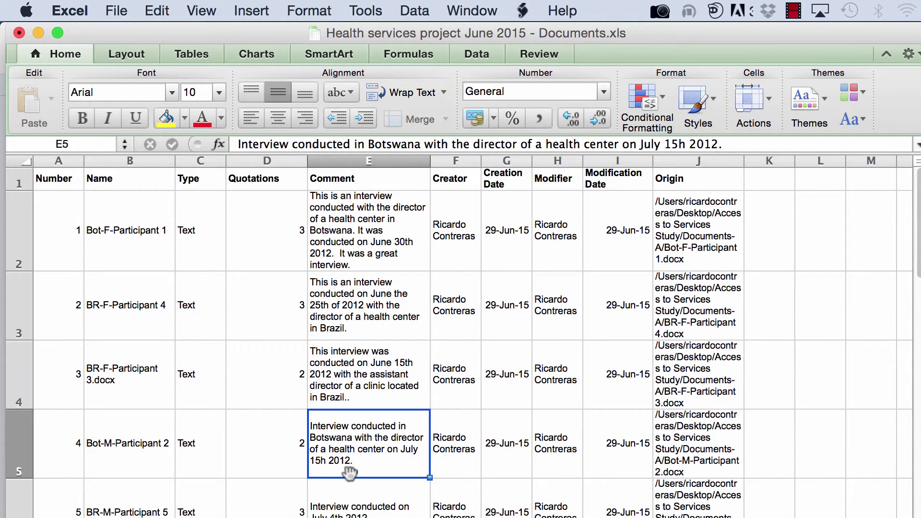
{"action": "left_click", "coordinate": [350, 484]}
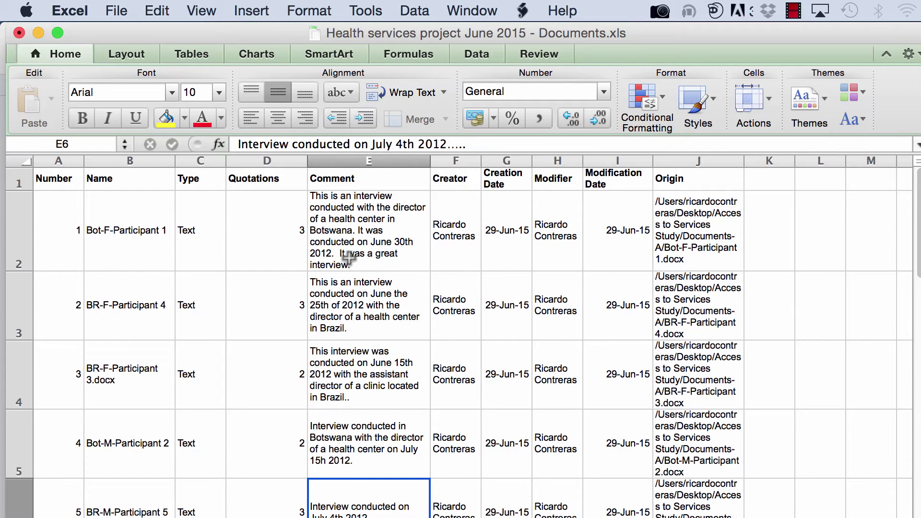
Step: Close the workbook with Don't Save, then close the Outputs Finder window
{"action": "left_click", "coordinate": [20, 32]}
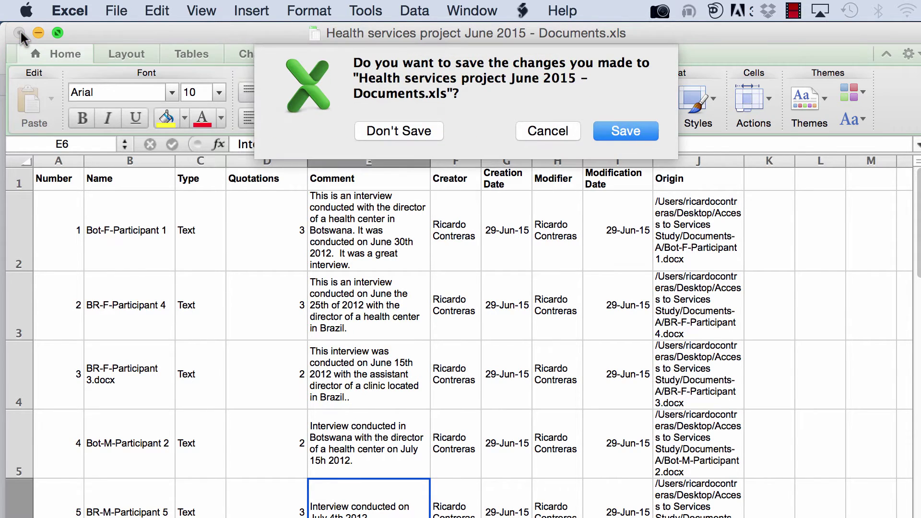
{"action": "left_click", "coordinate": [391, 131]}
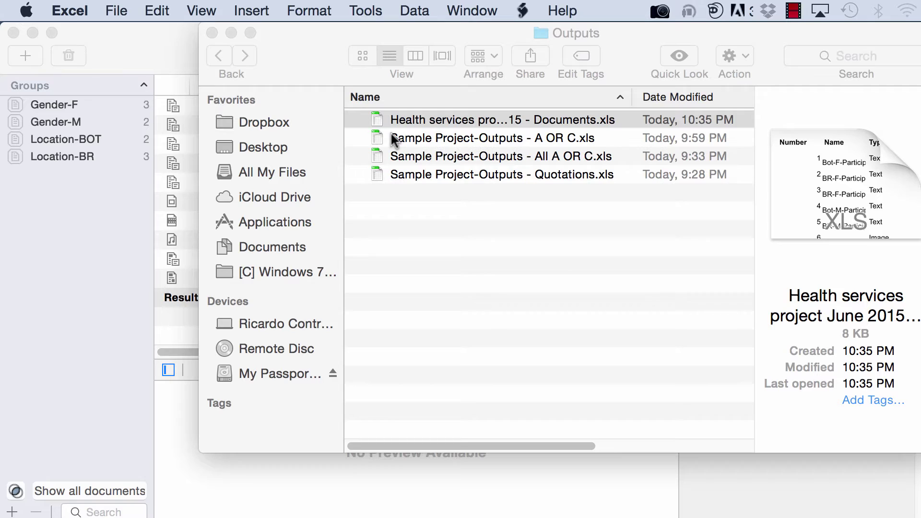
{"action": "left_click", "coordinate": [211, 33]}
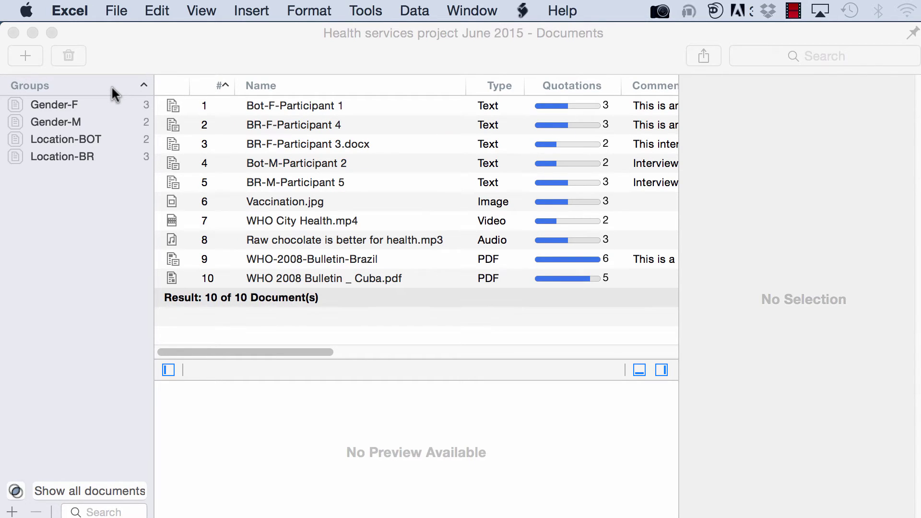
Step: Filter the document list by Gender-F, then Gender-M, then Gender-F again
{"action": "left_click", "coordinate": [85, 105]}
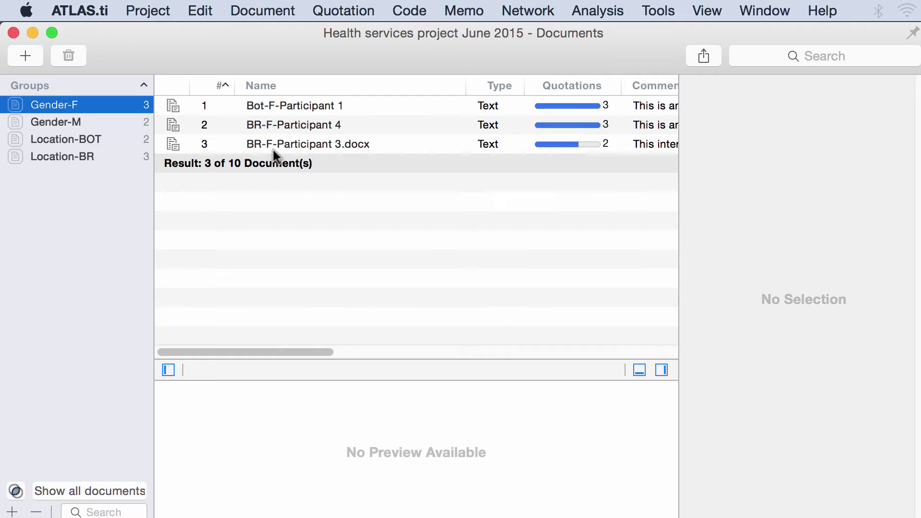
{"action": "left_click", "coordinate": [142, 122]}
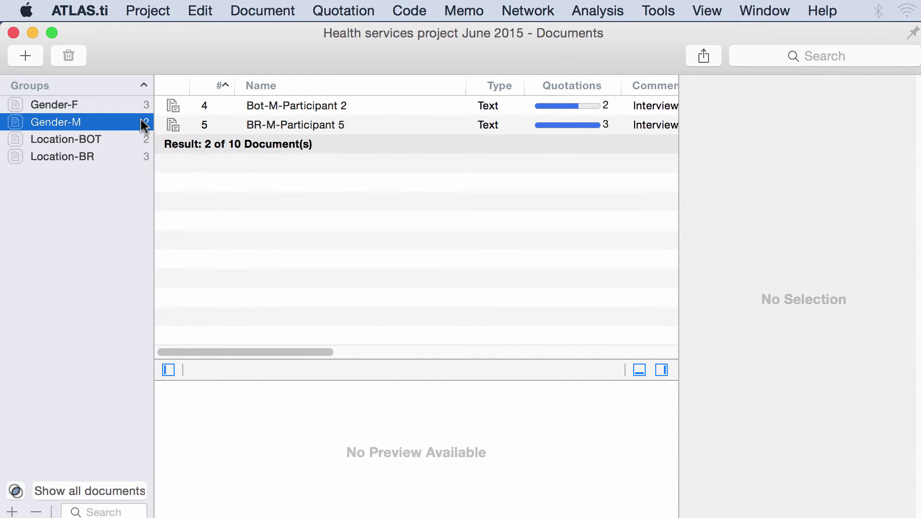
{"action": "left_click", "coordinate": [105, 105]}
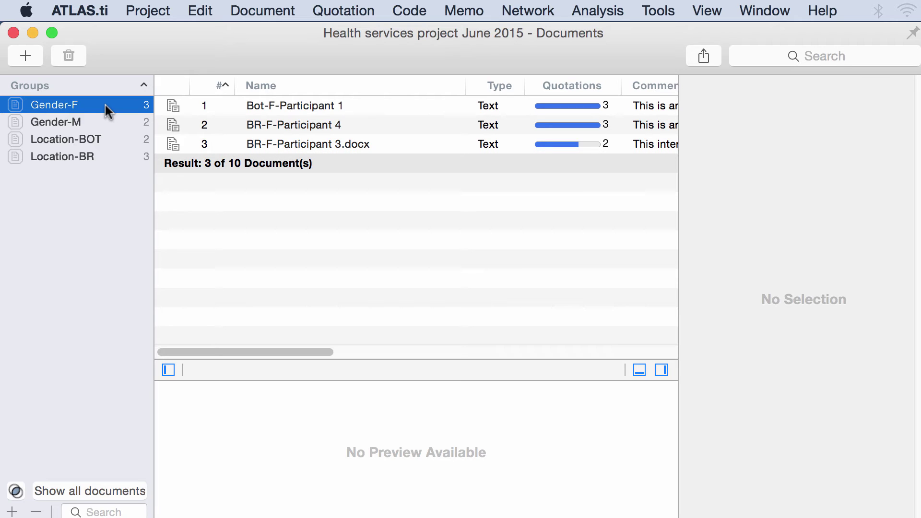
Step: Add Location-BR to the filter as a union, then deselect the groups
{"action": "left_click", "coordinate": [103, 151], "text": "super"}
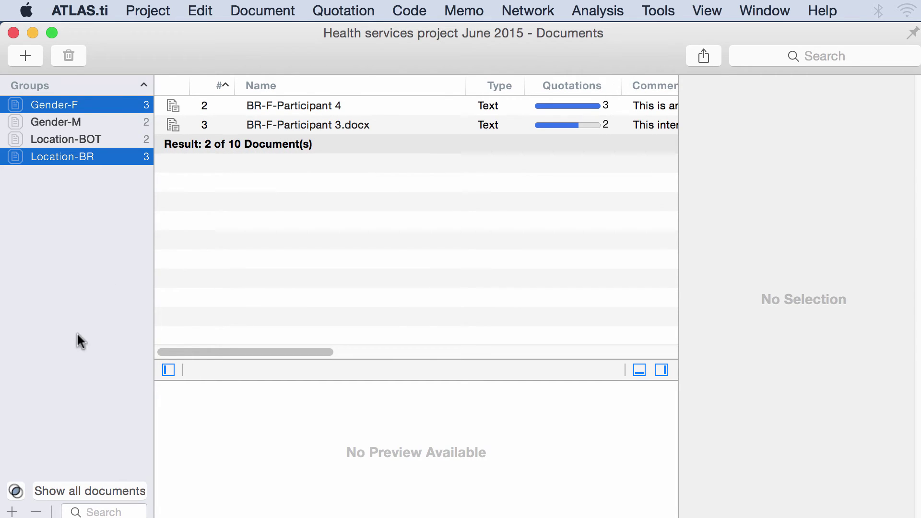
{"action": "left_click", "coordinate": [17, 490]}
{"action": "left_click", "coordinate": [46, 365]}
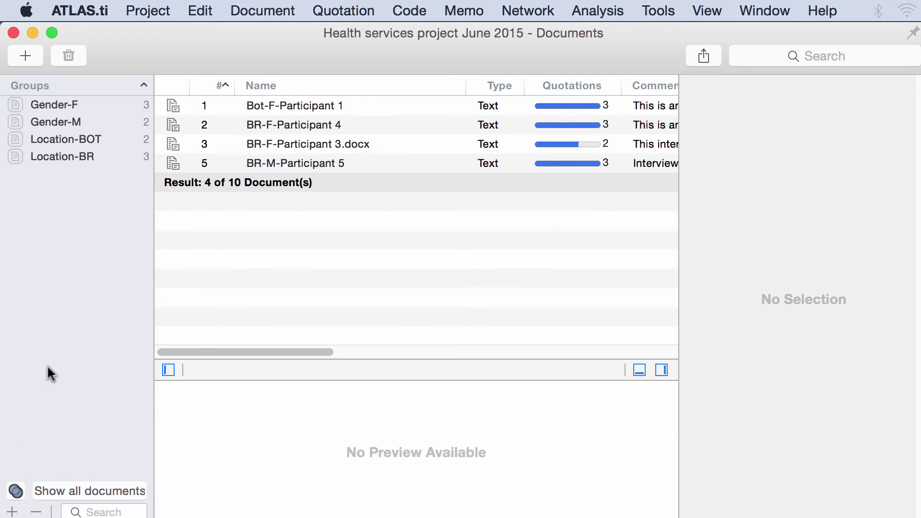
Step: Create a new smart group with an AND rule on Gender-F and Location-BOT
{"action": "right_click", "coordinate": [60, 286]}
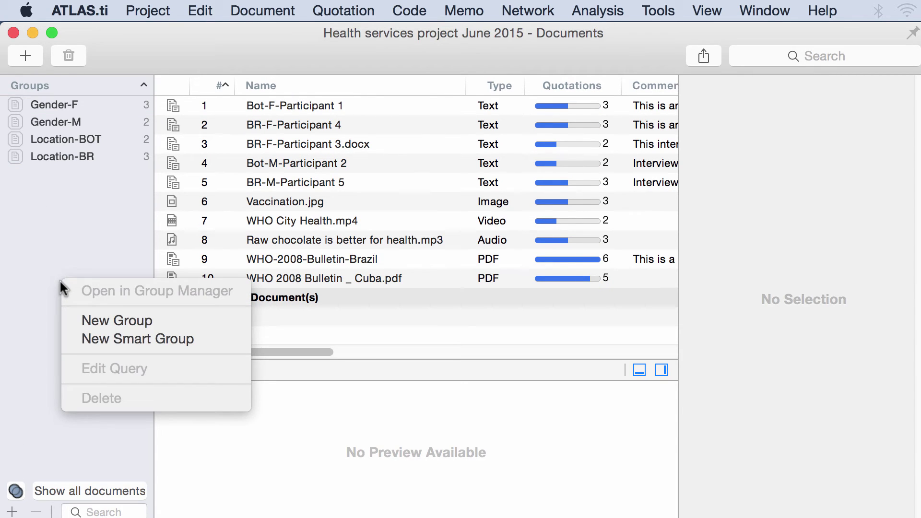
{"action": "left_click", "coordinate": [110, 341]}
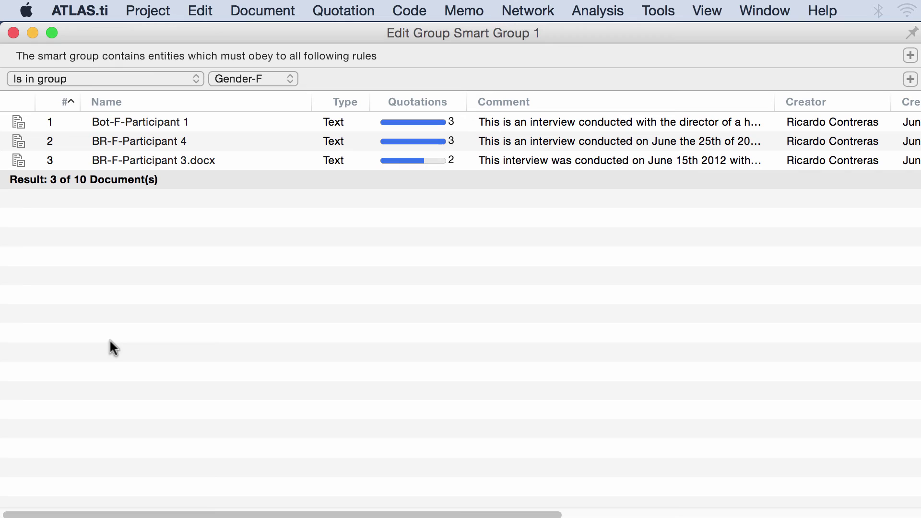
{"action": "left_click", "coordinate": [189, 79]}
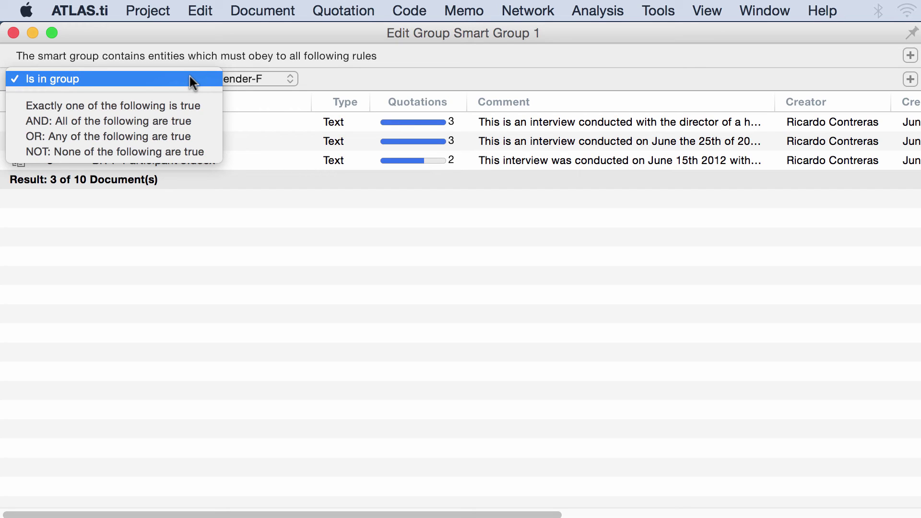
{"action": "left_click", "coordinate": [177, 127]}
{"action": "left_click", "coordinate": [250, 96]}
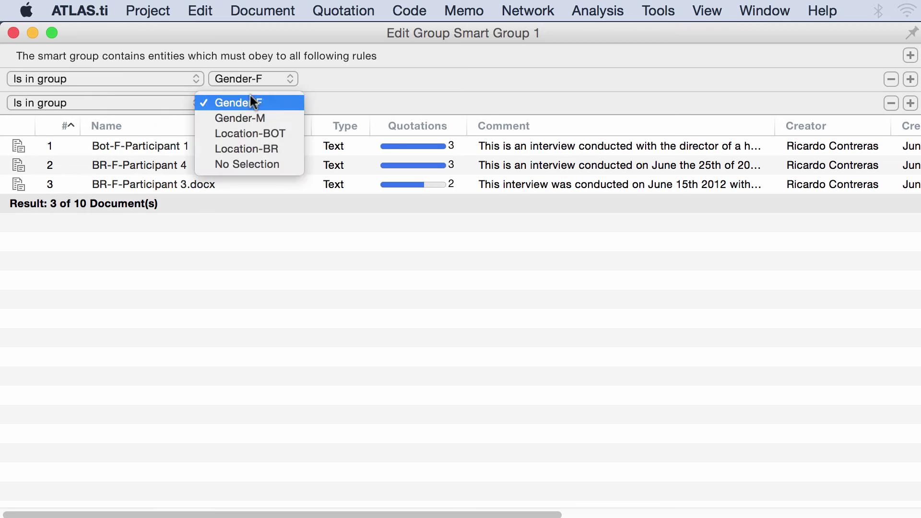
{"action": "left_click", "coordinate": [253, 135]}
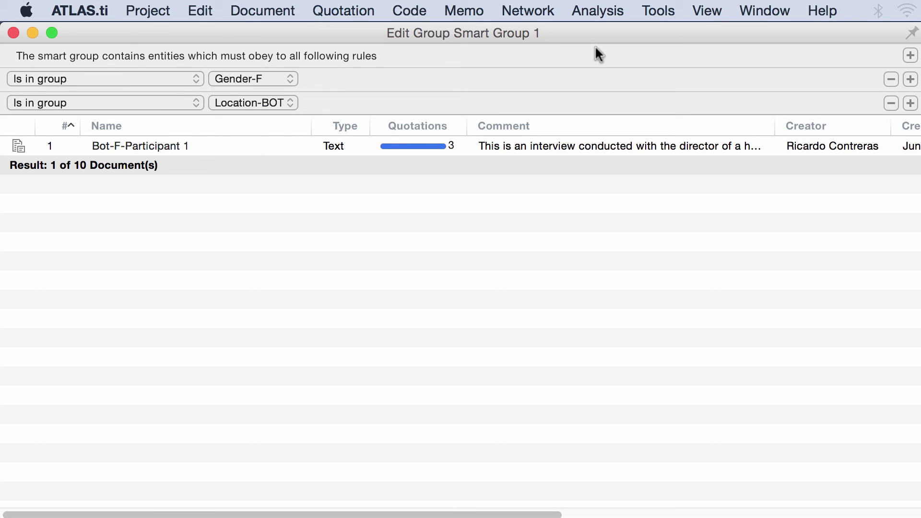
Step: Close the smart group editor, filter by Smart Group 1, and close its group manager
{"action": "left_click", "coordinate": [13, 34]}
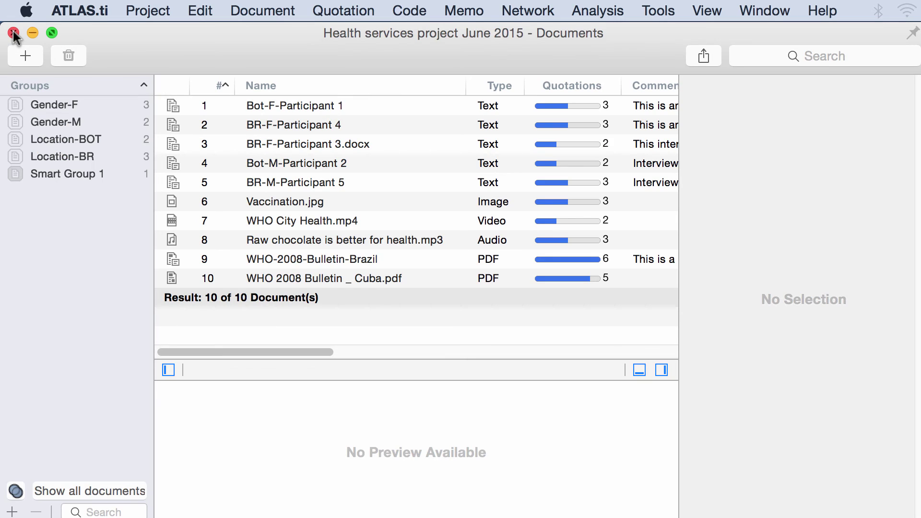
{"action": "left_click", "coordinate": [64, 174]}
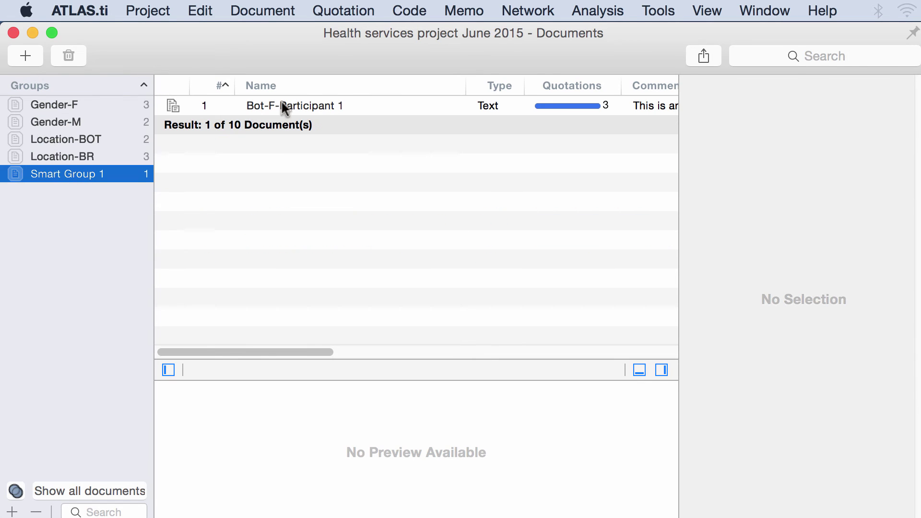
{"action": "double_click", "coordinate": [115, 178]}
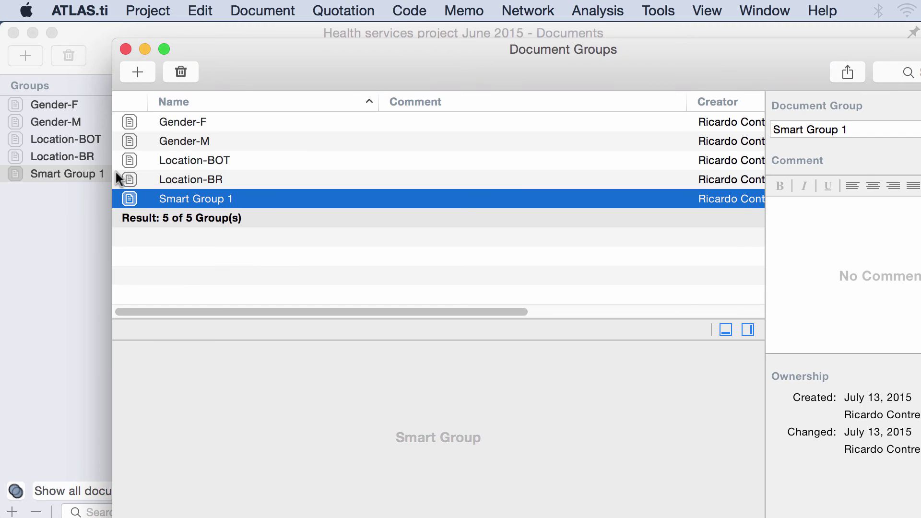
{"action": "left_click", "coordinate": [126, 49]}
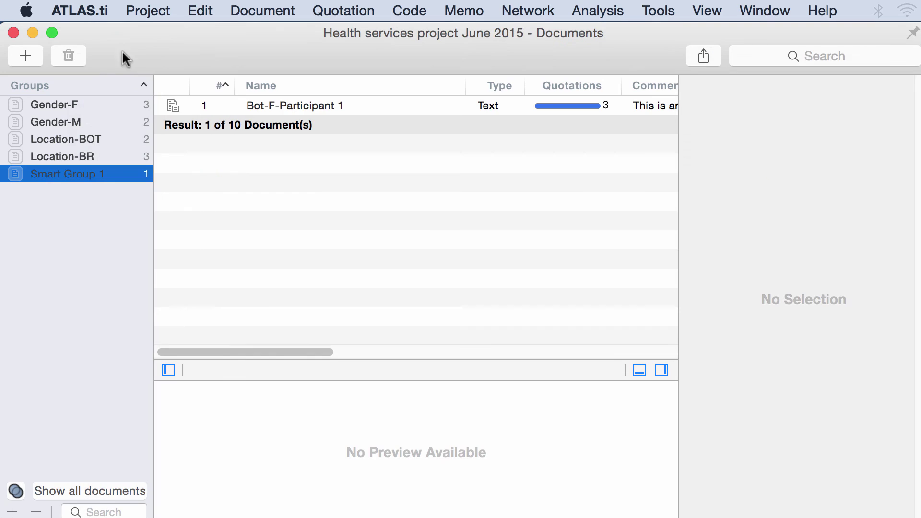
Step: Rename Smart Group 1 to 'All women from BOT' and reselect it to filter
{"action": "left_click", "coordinate": [56, 175]}
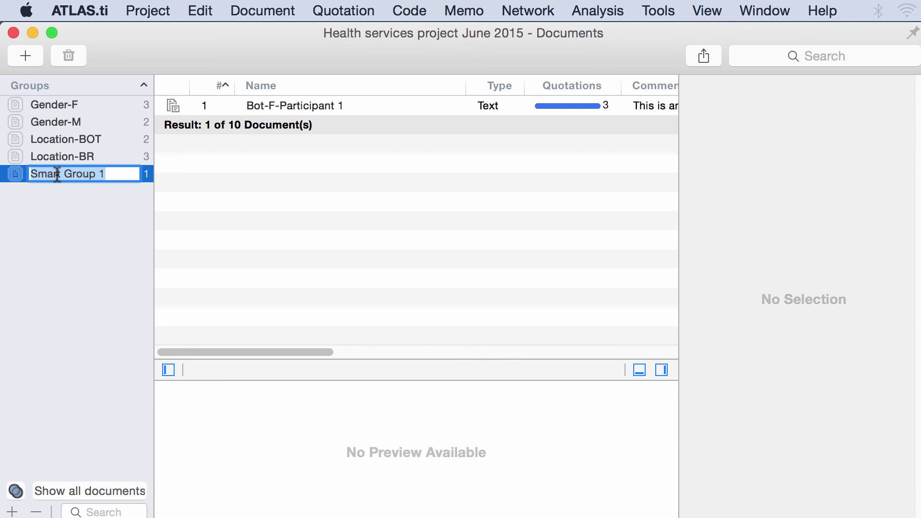
{"action": "type", "text": "All "}
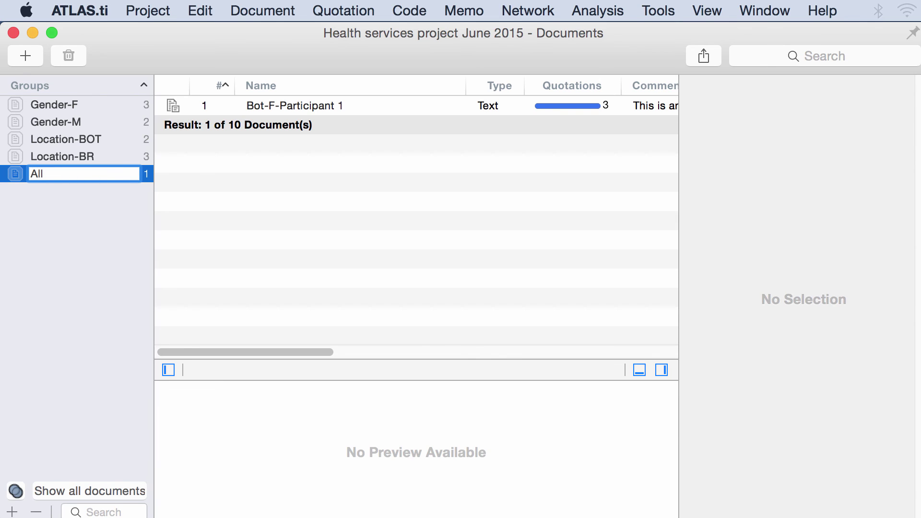
{"action": "type", "text": "women from"}
{"action": "type", "text": " BOT"}
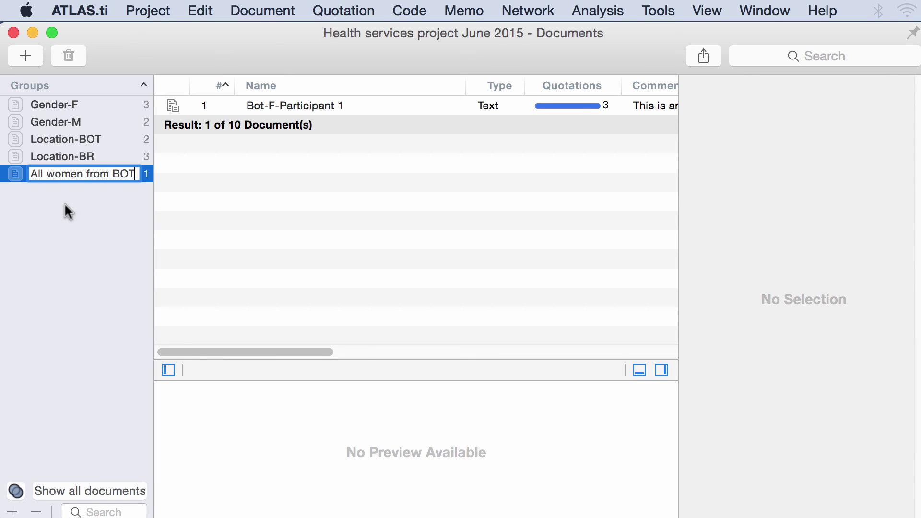
{"action": "left_click", "coordinate": [65, 202]}
{"action": "left_click", "coordinate": [87, 172]}
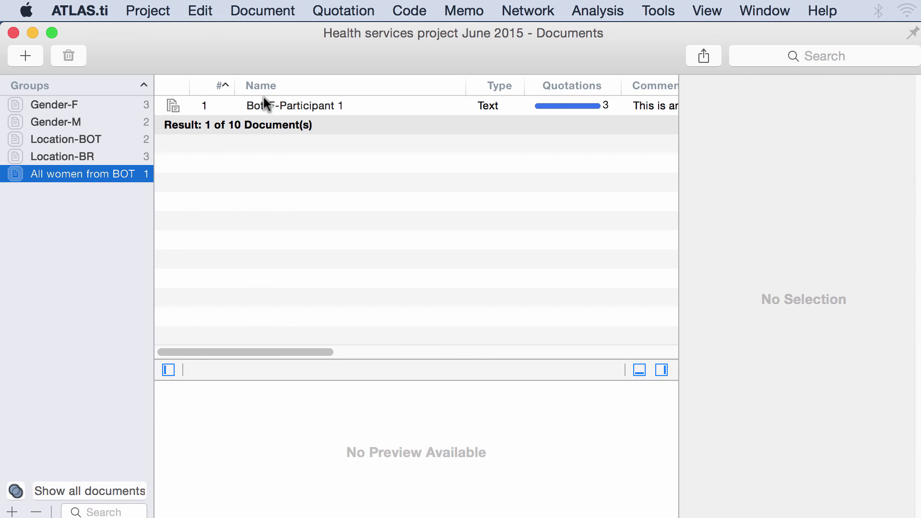